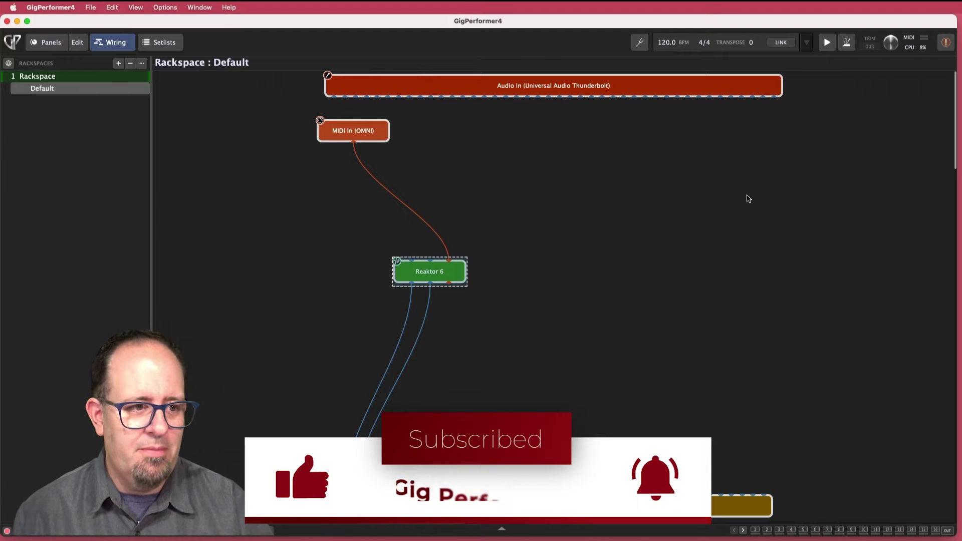
Check the parameter numbers of Reaktor 6's Cutoff and Res controls in its plugin editor.
{"action": "double_click", "coordinate": [432, 272]}
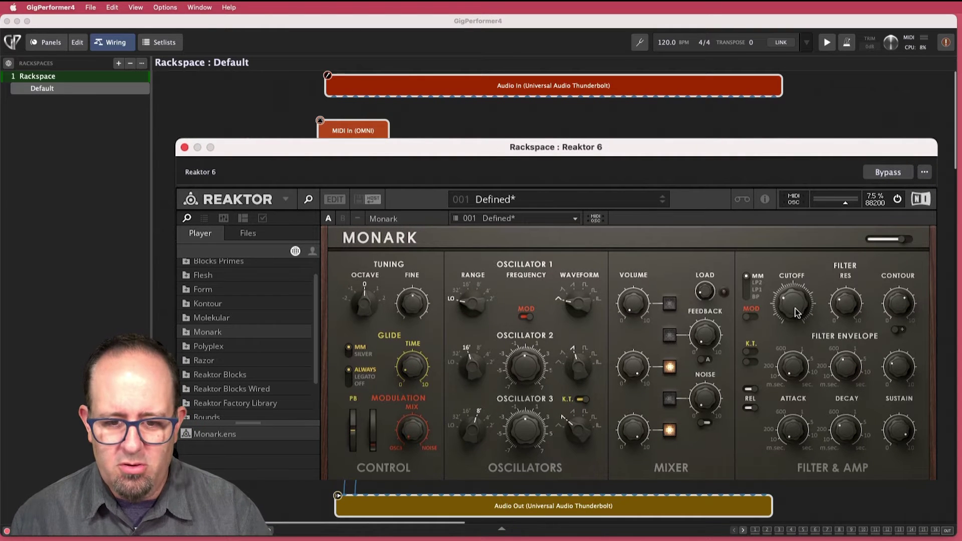
{"action": "left_click_drag", "start_coordinate": [796, 312], "coordinate": [797, 330]}
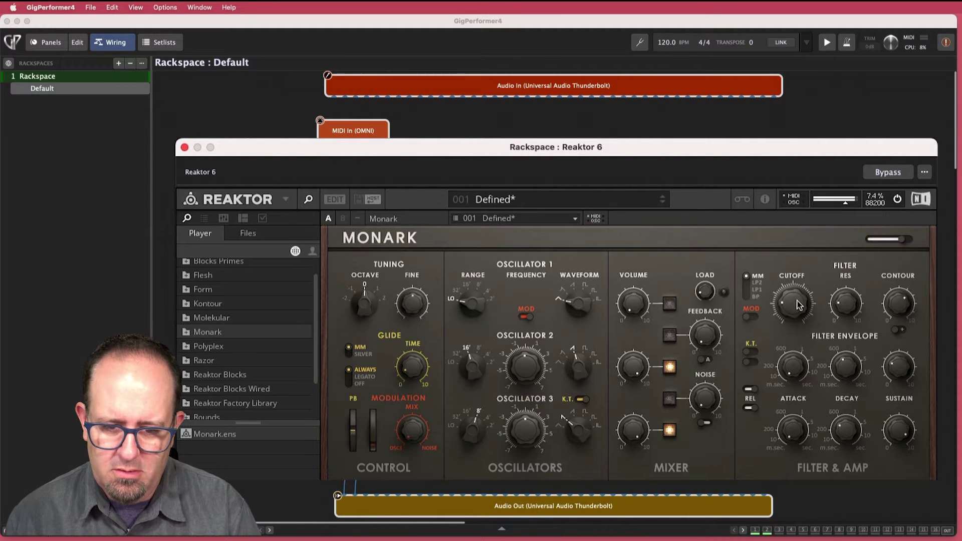
{"action": "mouse_move", "coordinate": [800, 307]}
{"action": "left_mouse_down"}
{"action": "mouse_move", "coordinate": [817, 215]}
{"action": "mouse_move", "coordinate": [793, 290]}
{"action": "left_mouse_up"}
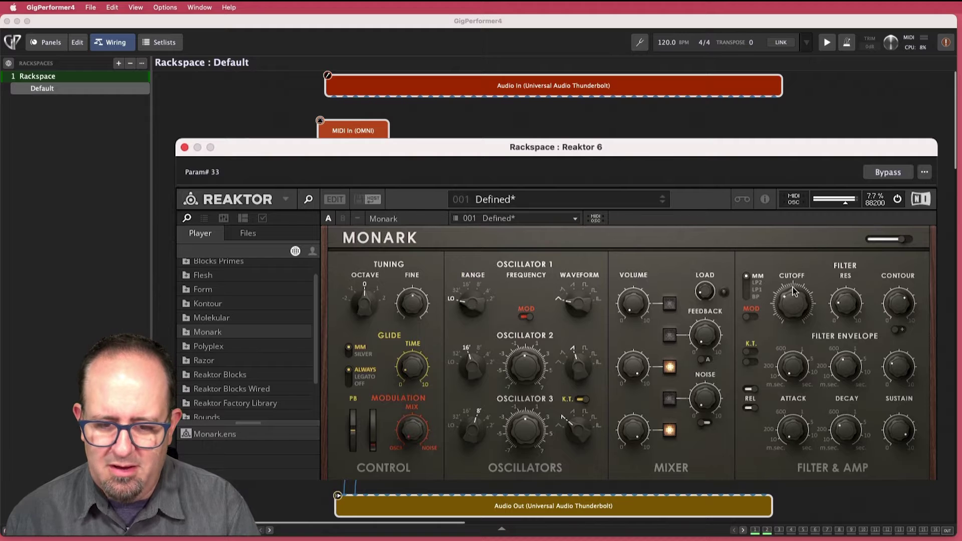
{"action": "left_click", "coordinate": [848, 309]}
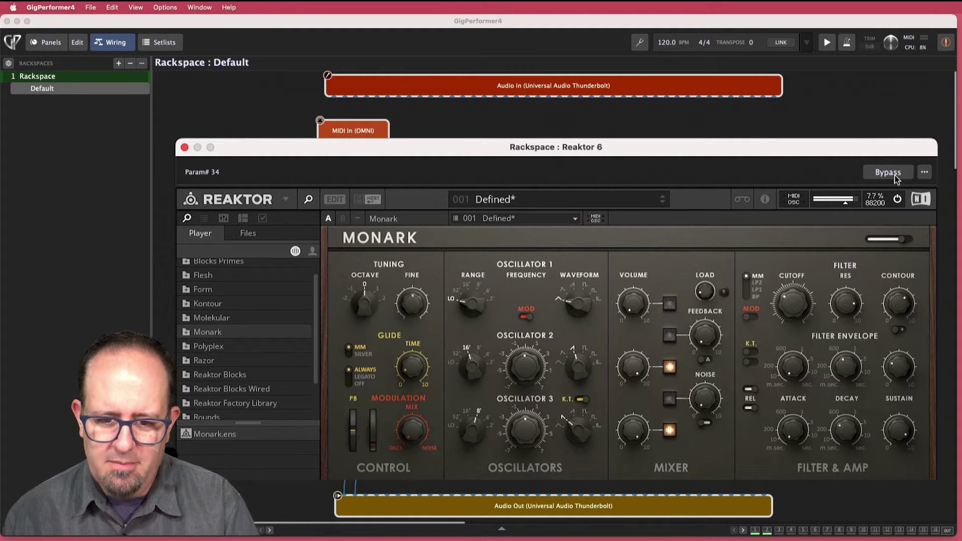
{"action": "left_click", "coordinate": [789, 303]}
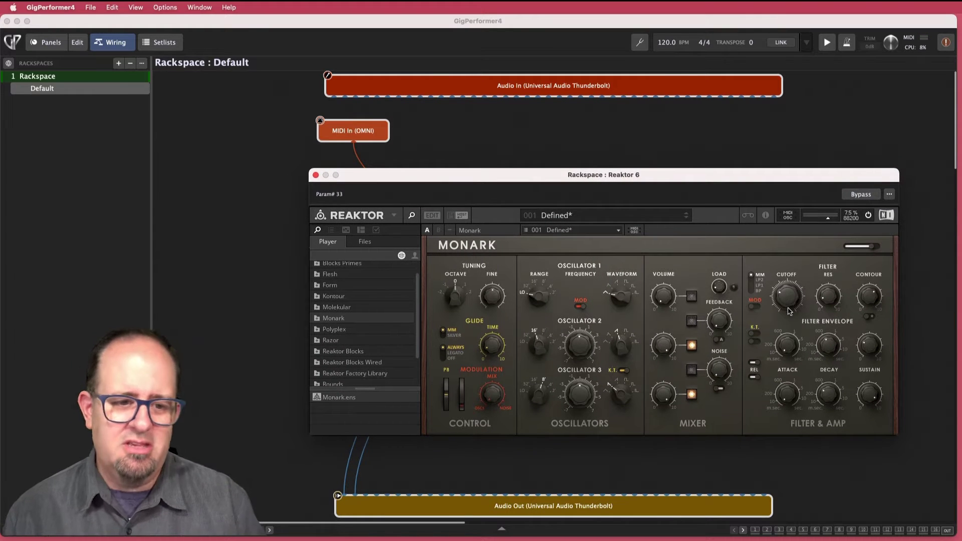
{"action": "left_click", "coordinate": [316, 175]}
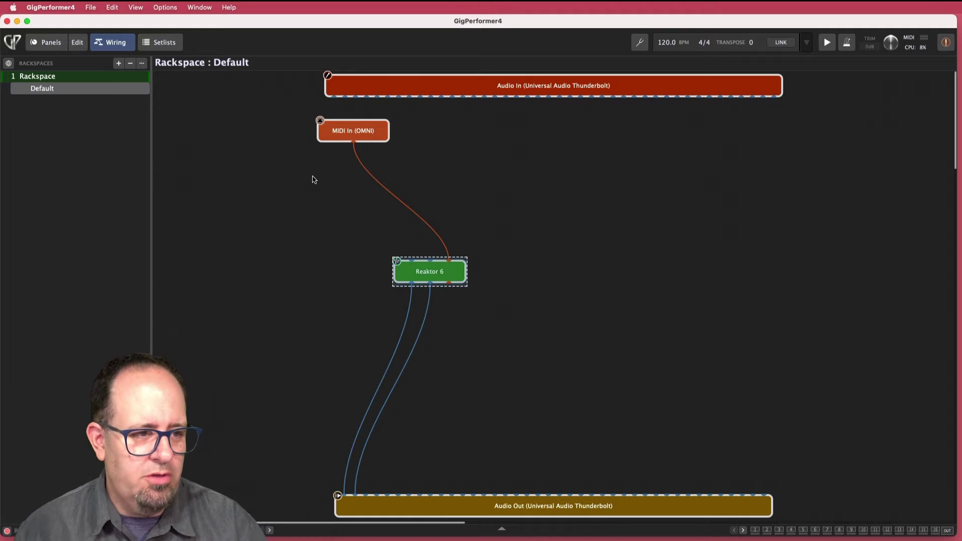
Place a Metal Knob and a Metal Knob (Dark) side by side with tops aligned.
{"action": "left_click", "coordinate": [77, 42]}
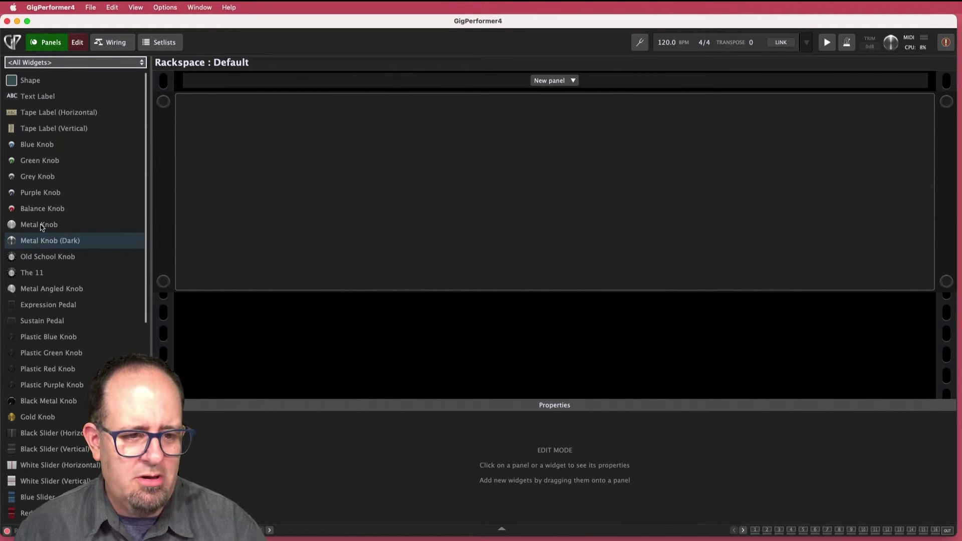
{"action": "left_click_drag", "start_coordinate": [41, 227], "coordinate": [410, 196]}
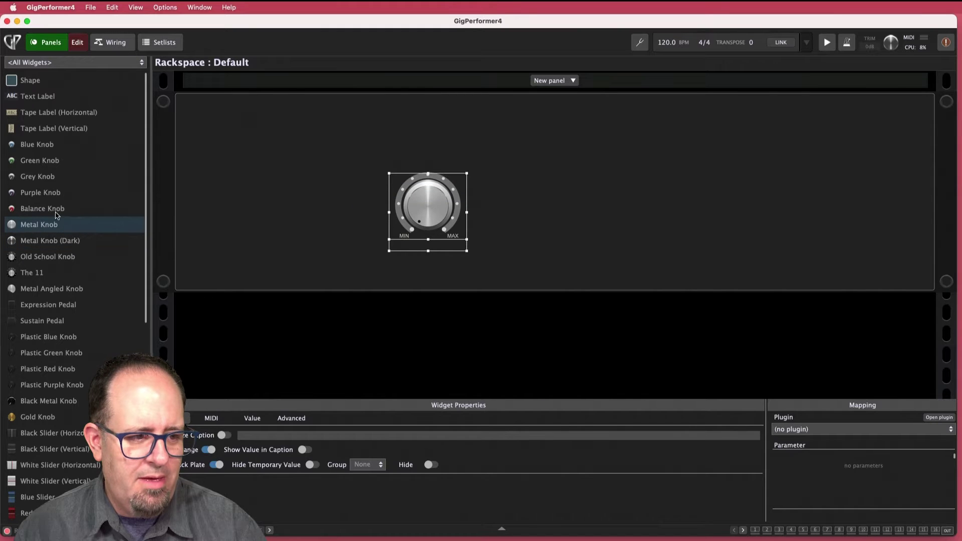
{"action": "left_click_drag", "start_coordinate": [50, 238], "coordinate": [646, 223]}
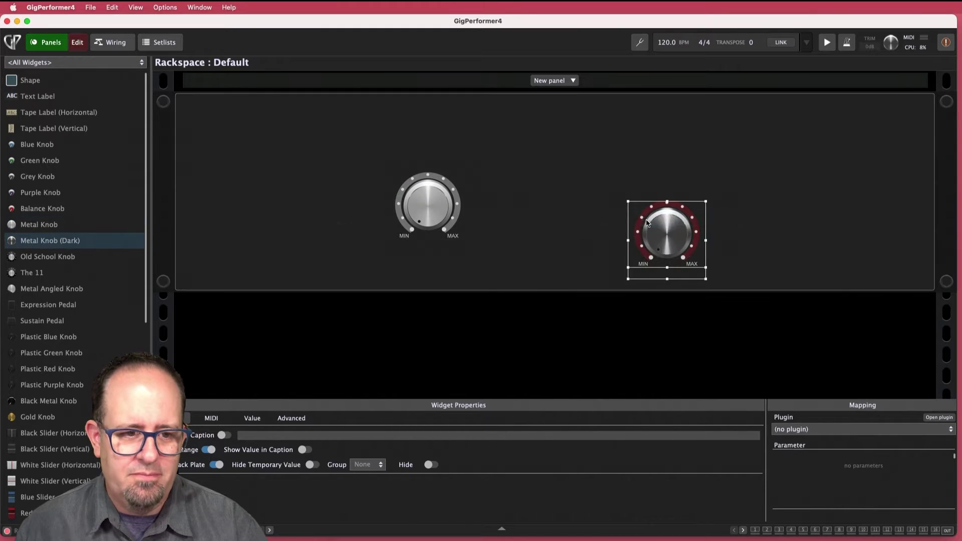
{"action": "left_click_drag", "start_coordinate": [373, 168], "coordinate": [651, 195]}
{"action": "key", "text": "t"}
{"action": "left_click", "coordinate": [714, 201]}
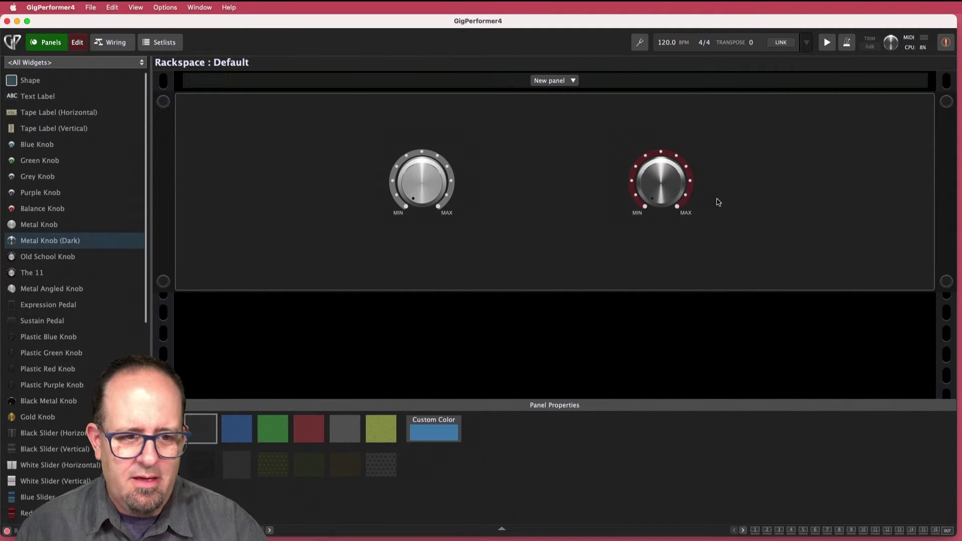
Map the left Metal Knob to Reaktor 6's Cutoff parameter.
{"action": "left_click", "coordinate": [415, 190]}
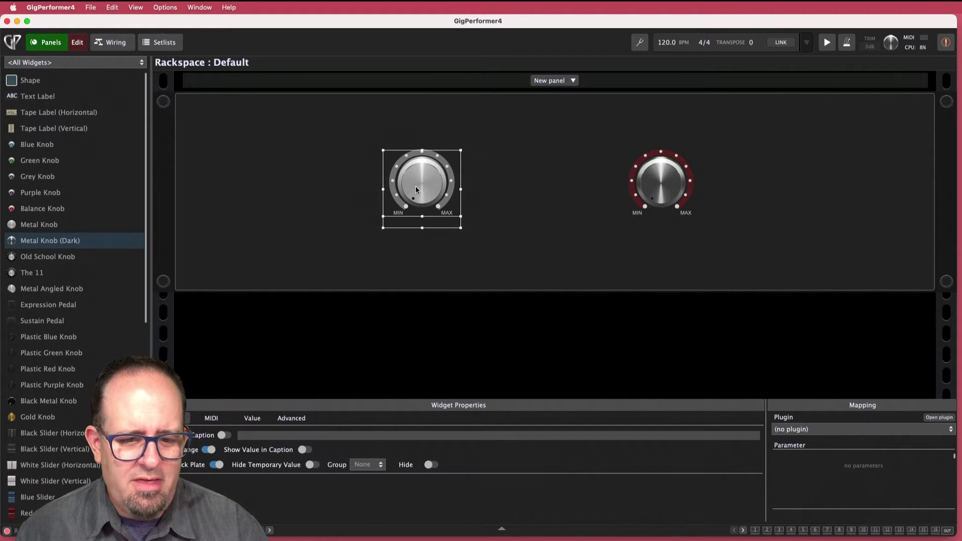
{"action": "left_click", "coordinate": [792, 429]}
{"action": "left_click", "coordinate": [803, 486]}
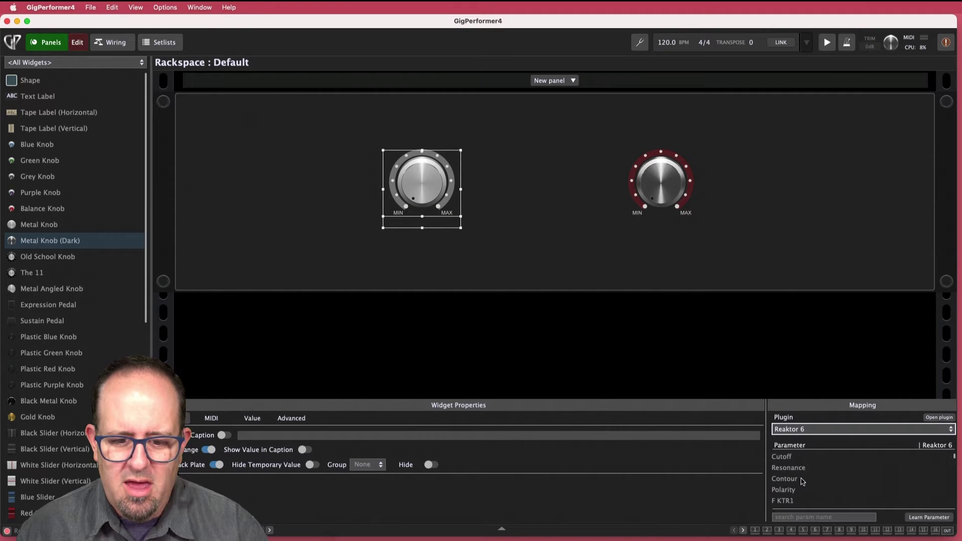
{"action": "left_click", "coordinate": [786, 457]}
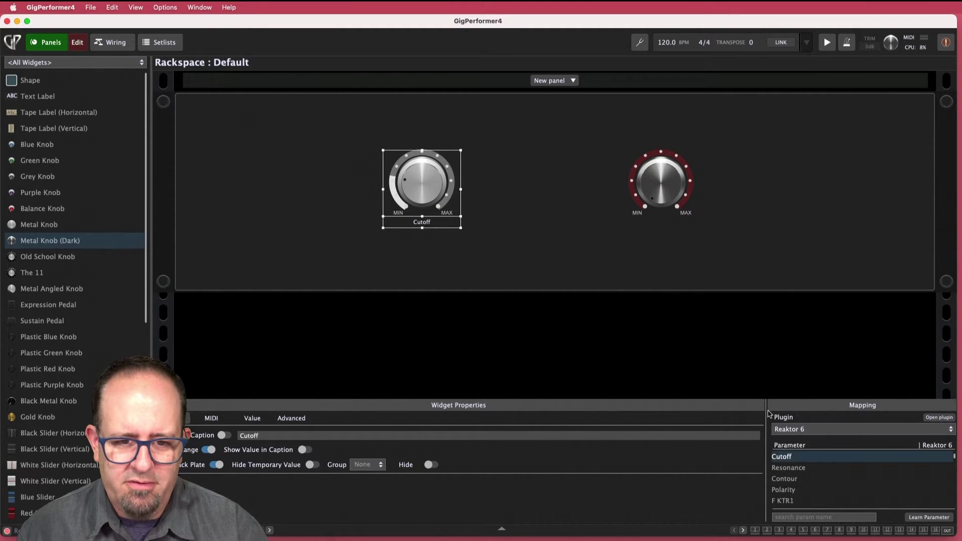
Map the right dark knob to Reaktor 6's Resonance parameter.
{"action": "left_click", "coordinate": [663, 187]}
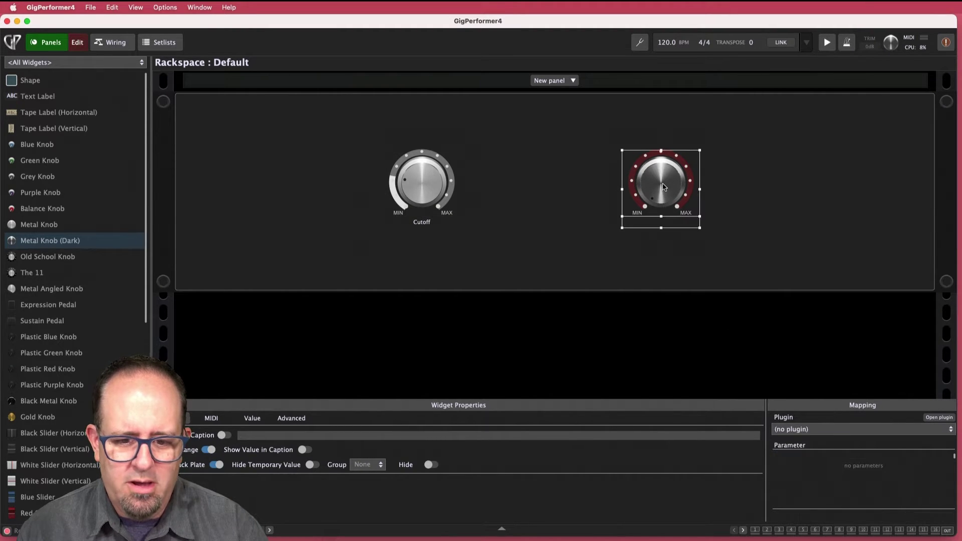
{"action": "left_click", "coordinate": [808, 427]}
{"action": "left_click", "coordinate": [817, 485]}
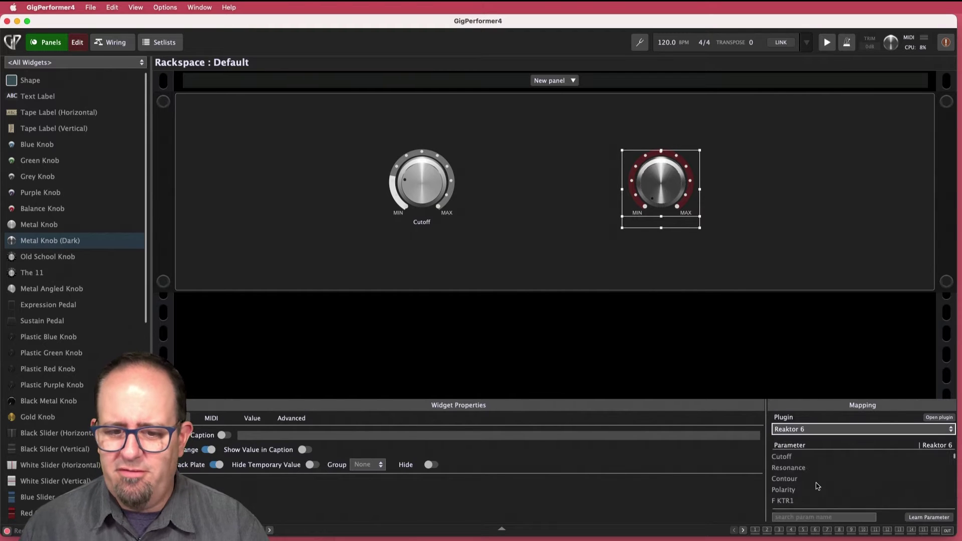
{"action": "left_click", "coordinate": [806, 469]}
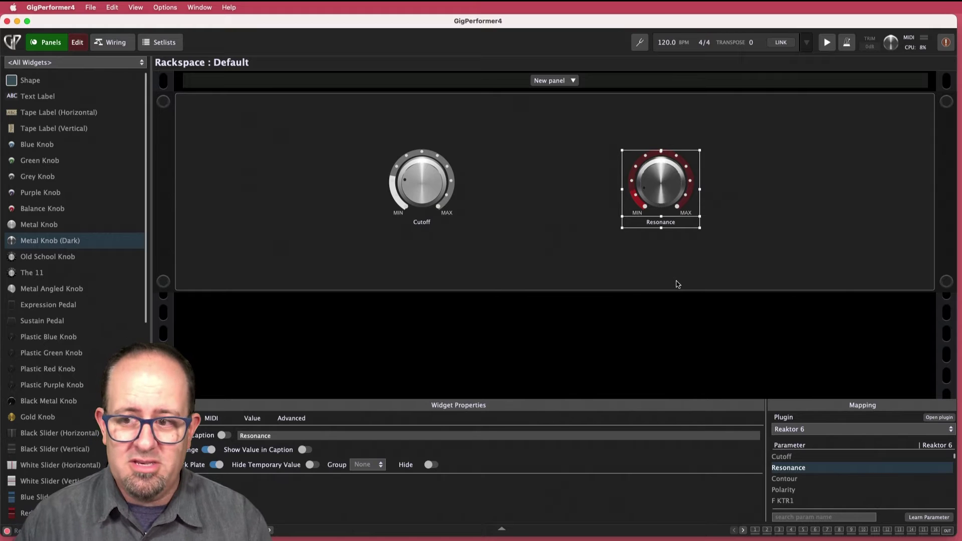
{"action": "left_click", "coordinate": [612, 251]}
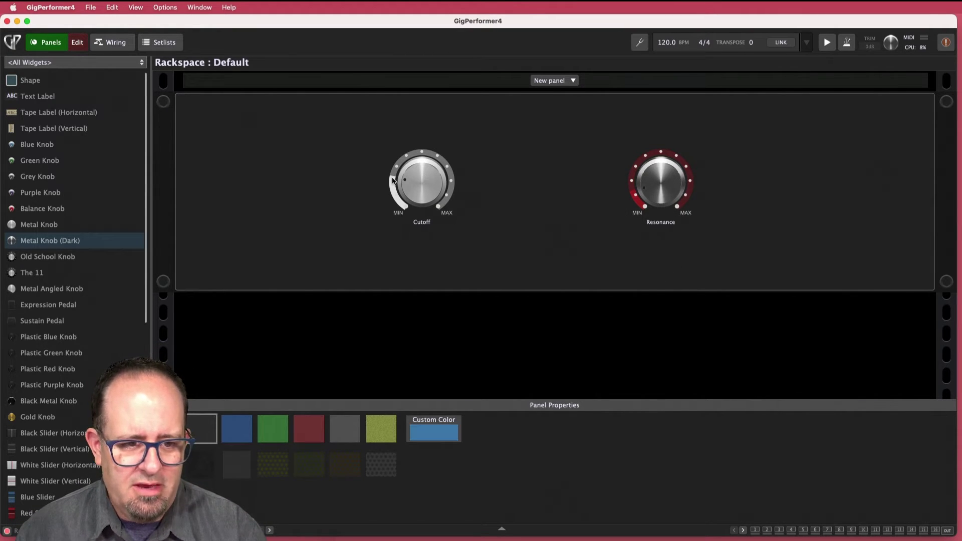
Exit edit mode and test both knobs, leaving Cutoff at minimum and Resonance lowered.
{"action": "left_click_drag", "start_coordinate": [354, 150], "coordinate": [773, 198]}
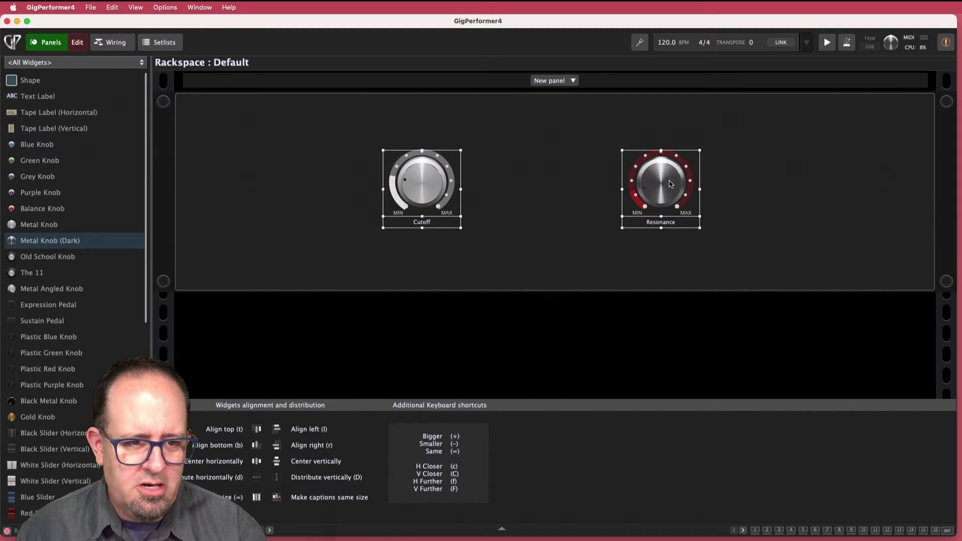
{"action": "left_click", "coordinate": [46, 43]}
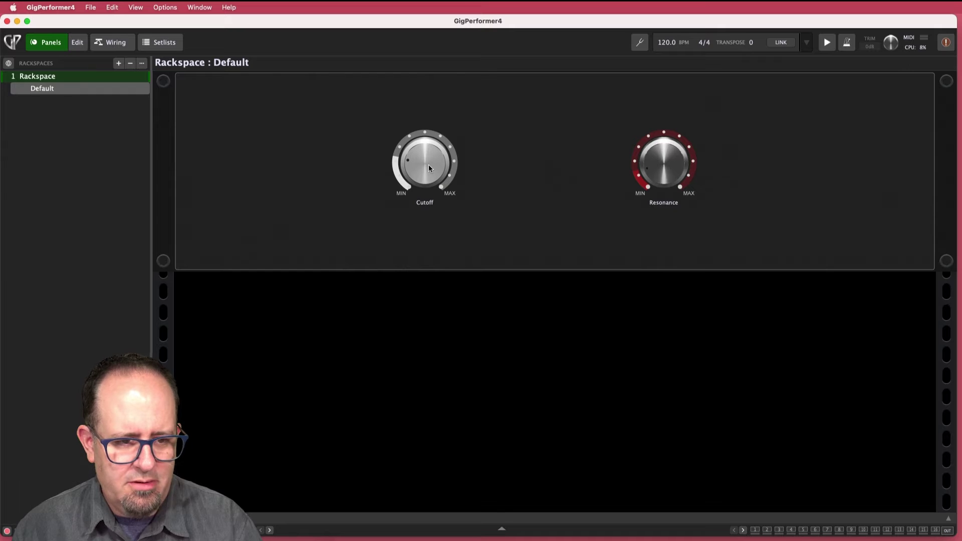
{"action": "left_click_drag", "start_coordinate": [428, 164], "coordinate": [441, 131]}
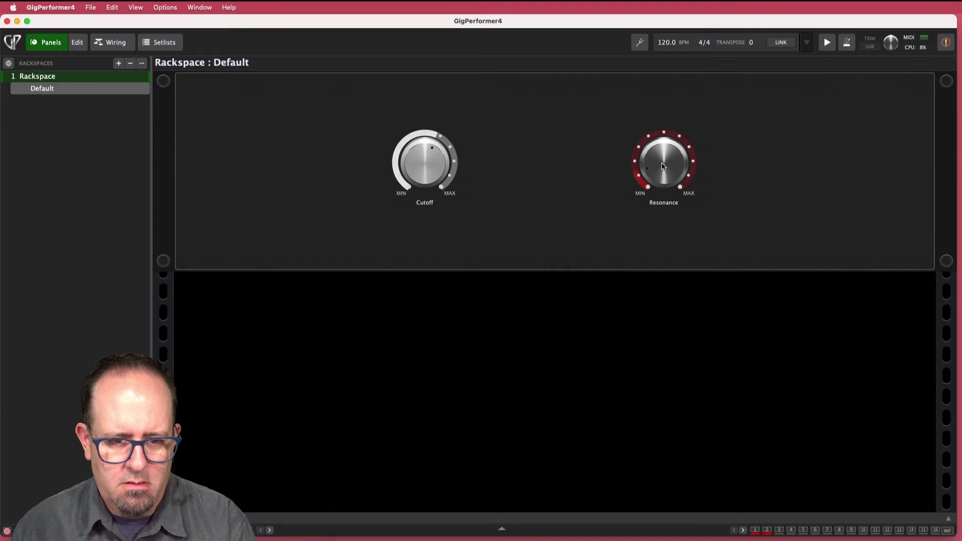
{"action": "left_click_drag", "start_coordinate": [660, 133], "coordinate": [632, 174]}
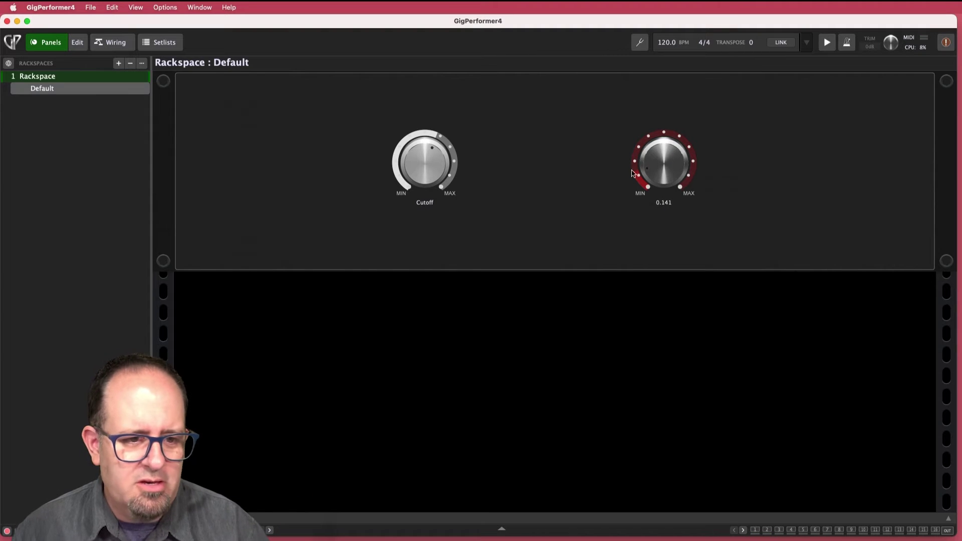
{"action": "left_click_drag", "start_coordinate": [438, 158], "coordinate": [531, 225]}
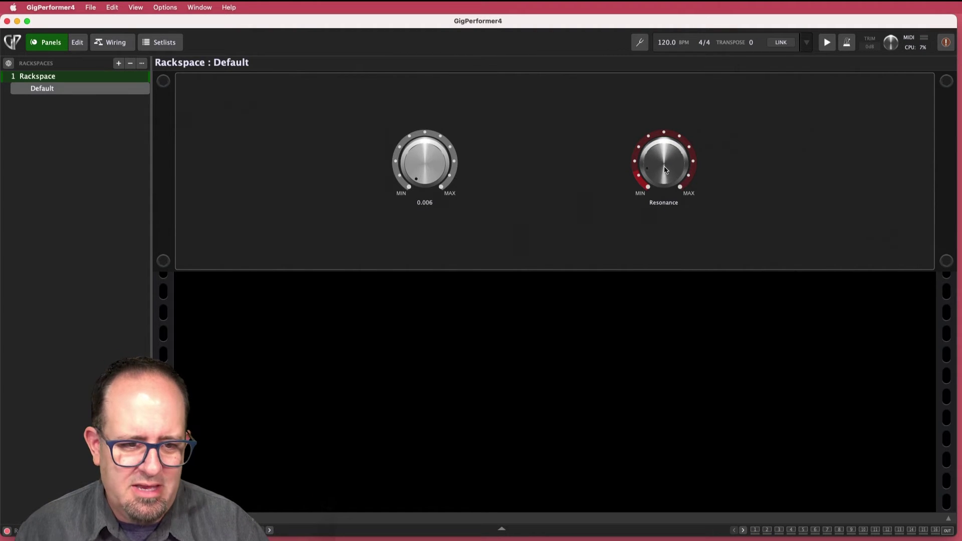
{"action": "left_click_drag", "start_coordinate": [665, 170], "coordinate": [659, 204]}
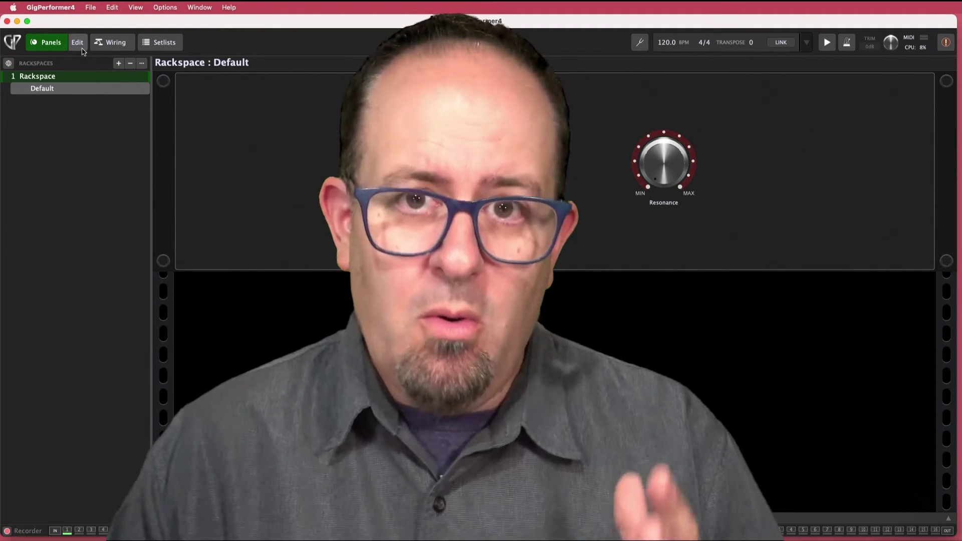
Re-enter panel edit mode.
{"action": "left_click", "coordinate": [79, 45]}
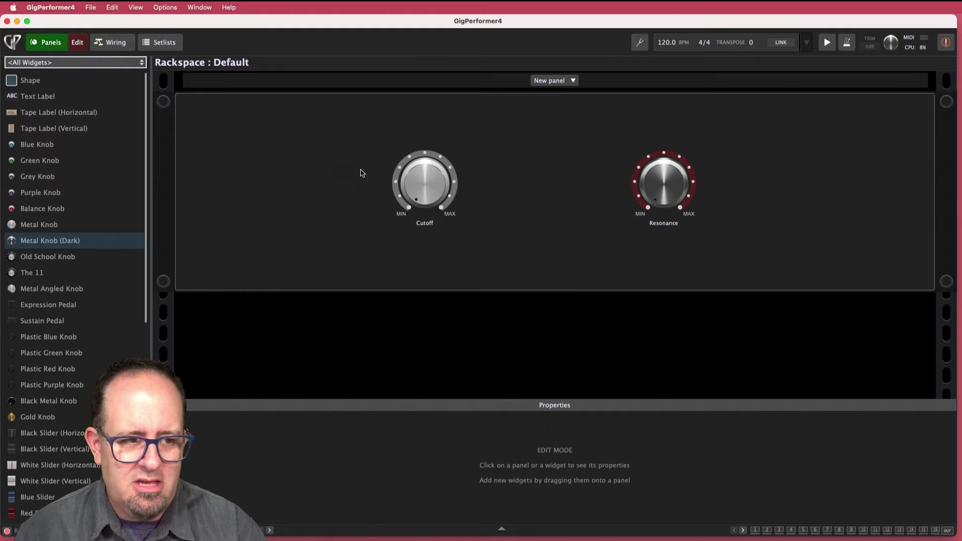
Assign the Cutoff knob to widget group A.
{"action": "left_click", "coordinate": [78, 43]}
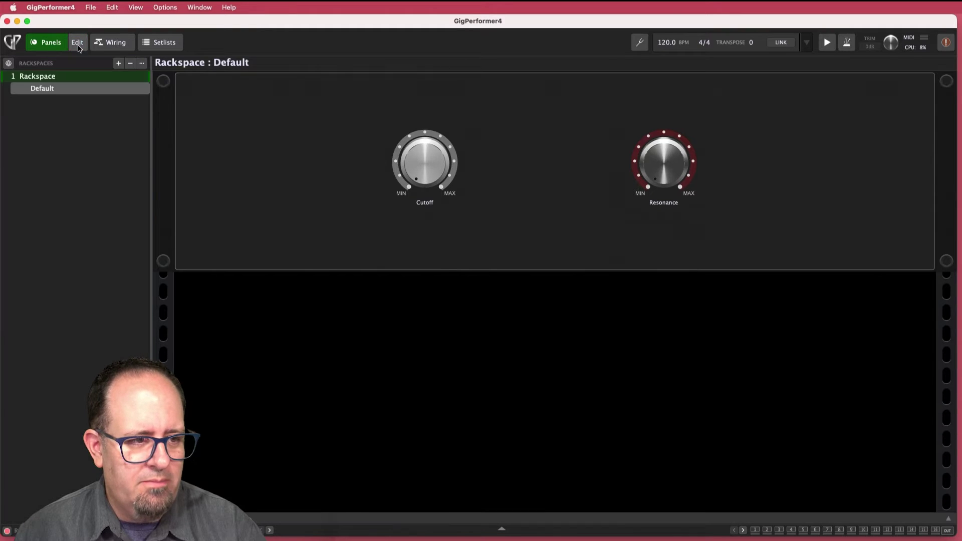
{"action": "left_click", "coordinate": [77, 43]}
{"action": "left_click", "coordinate": [425, 195]}
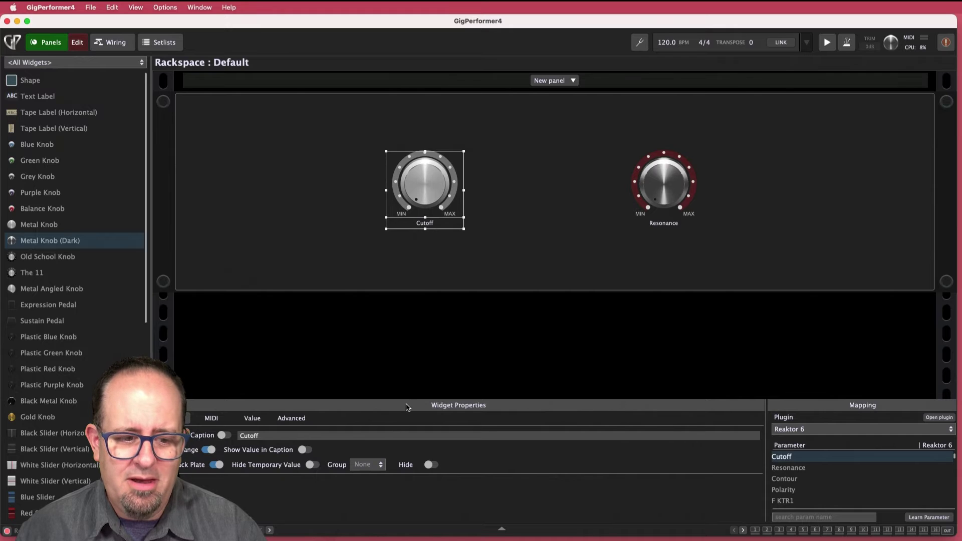
{"action": "left_click", "coordinate": [375, 465]}
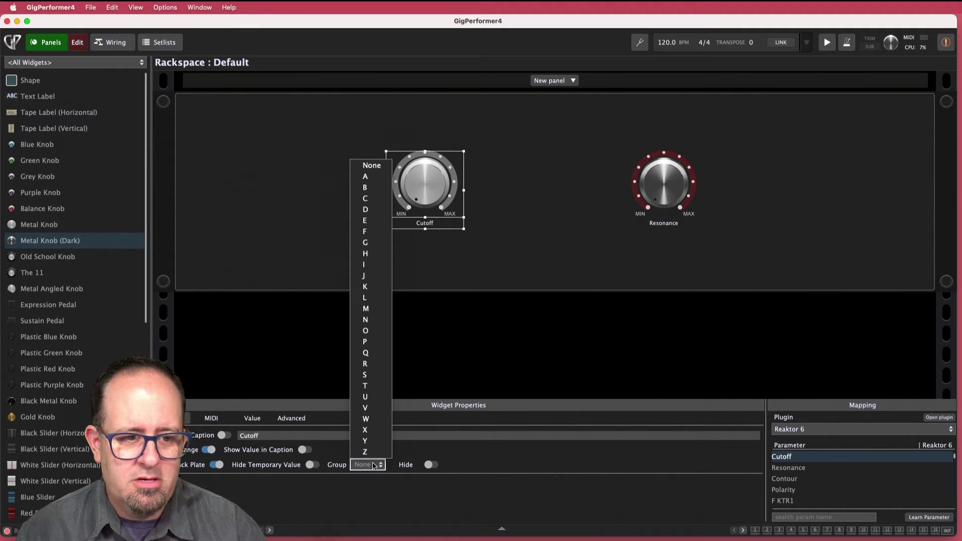
{"action": "left_click", "coordinate": [365, 178]}
Assign the Resonance knob to group A as well and leave edit mode.
{"action": "left_click", "coordinate": [665, 192]}
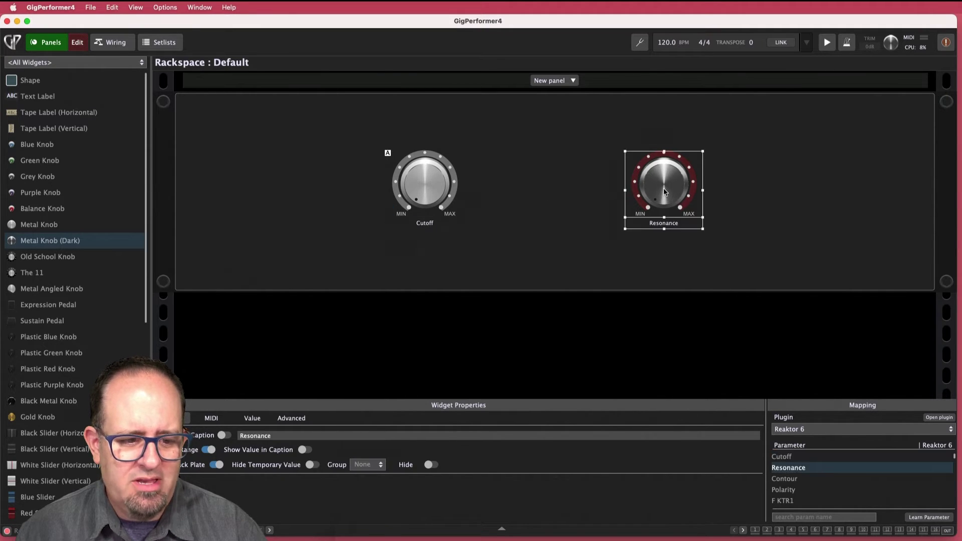
{"action": "left_click", "coordinate": [380, 465]}
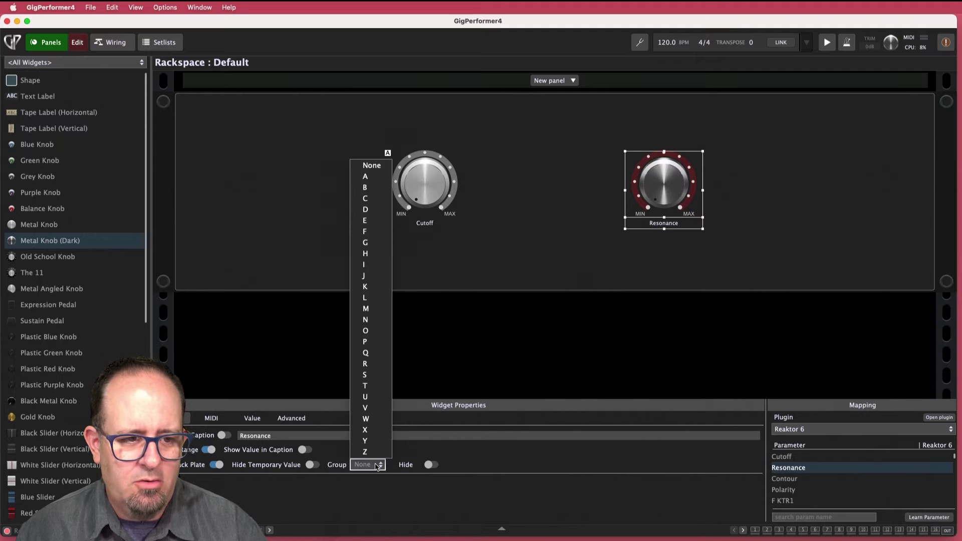
{"action": "left_click", "coordinate": [372, 177]}
{"action": "left_click", "coordinate": [44, 43]}
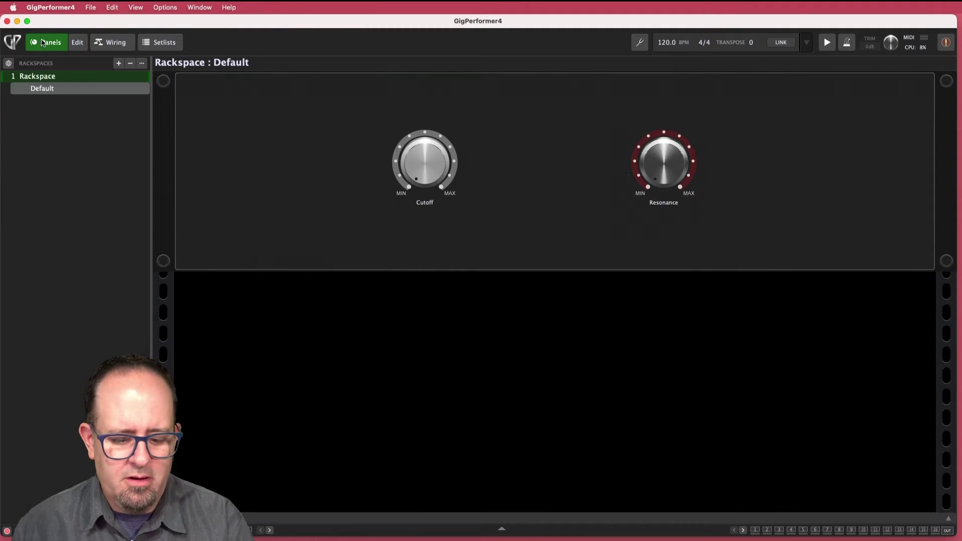
{"action": "mouse_move", "coordinate": [419, 168]}
{"action": "left_mouse_down"}
{"action": "mouse_move", "coordinate": [427, 85]}
{"action": "mouse_move", "coordinate": [425, 173]}
{"action": "left_mouse_up"}
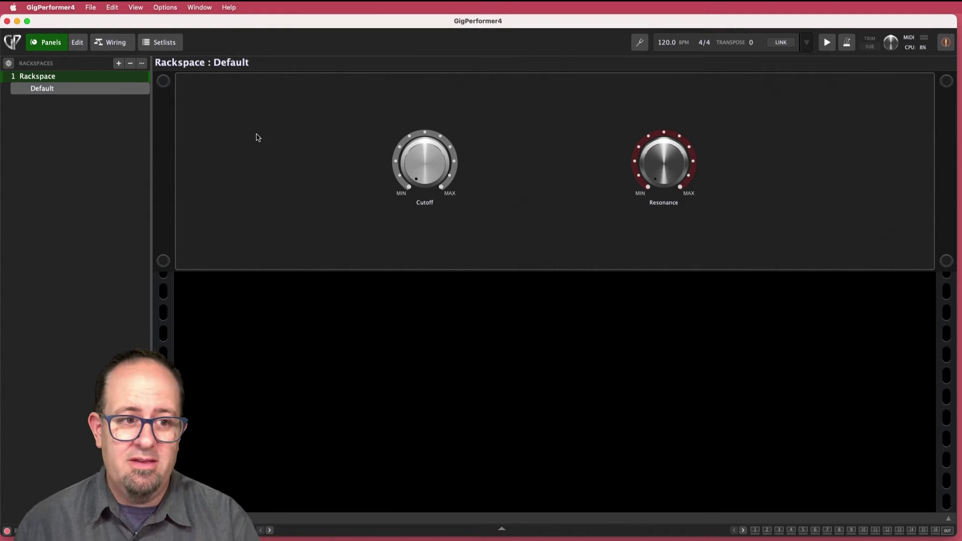
Lower the Resonance knob's scale curve maximum from 100 to 78.78.
{"action": "left_click", "coordinate": [77, 42]}
{"action": "left_click", "coordinate": [661, 187]}
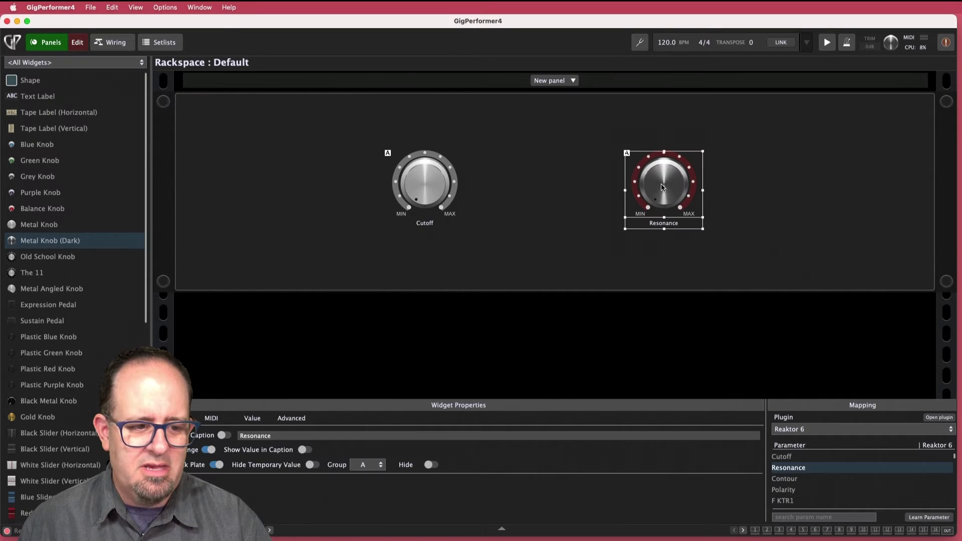
{"action": "left_click", "coordinate": [251, 418]}
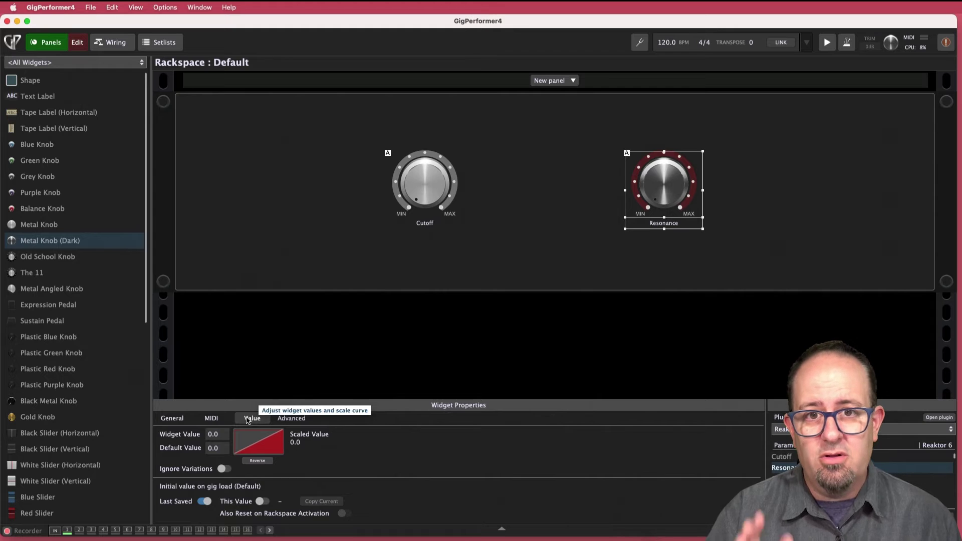
{"action": "left_click", "coordinate": [261, 443]}
{"action": "left_click_drag", "start_coordinate": [377, 479], "coordinate": [376, 505]}
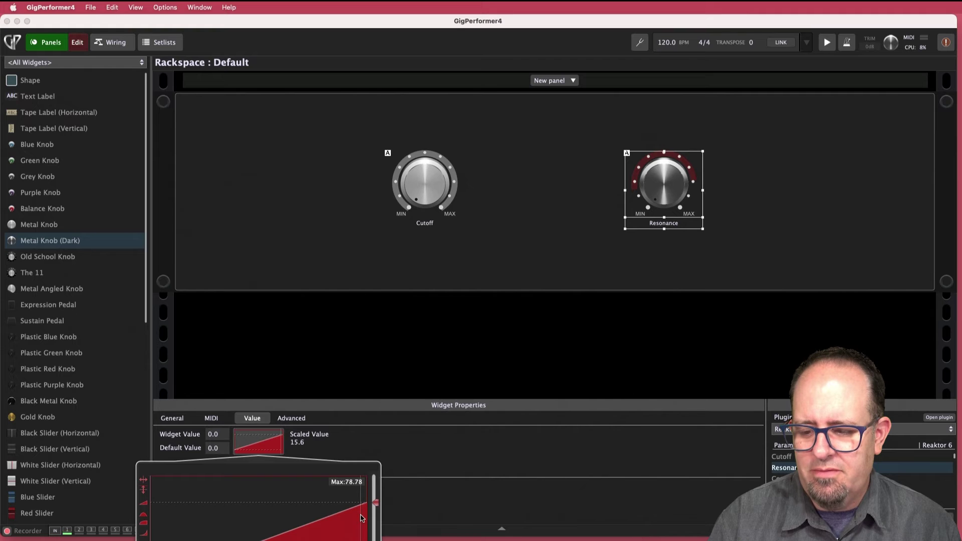
{"action": "left_click", "coordinate": [365, 381]}
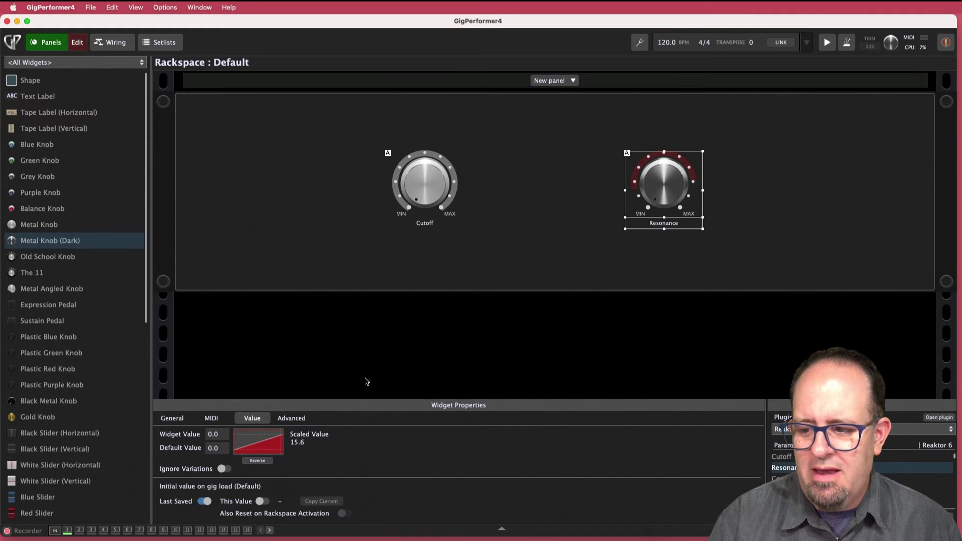
Leave edit mode and turn Cutoff fully up to confirm Resonance peaks near 0.79.
{"action": "left_click", "coordinate": [77, 42]}
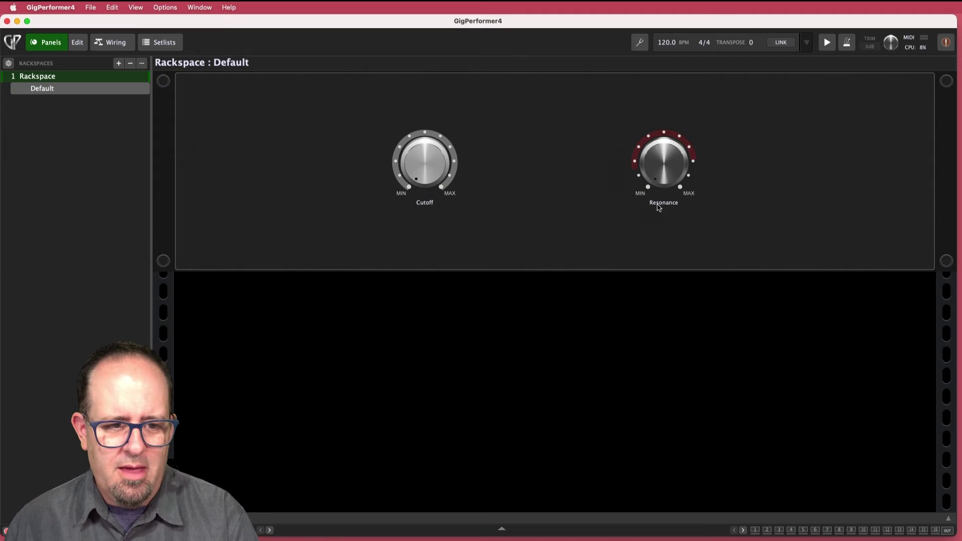
{"action": "left_click_drag", "start_coordinate": [436, 161], "coordinate": [458, 197]}
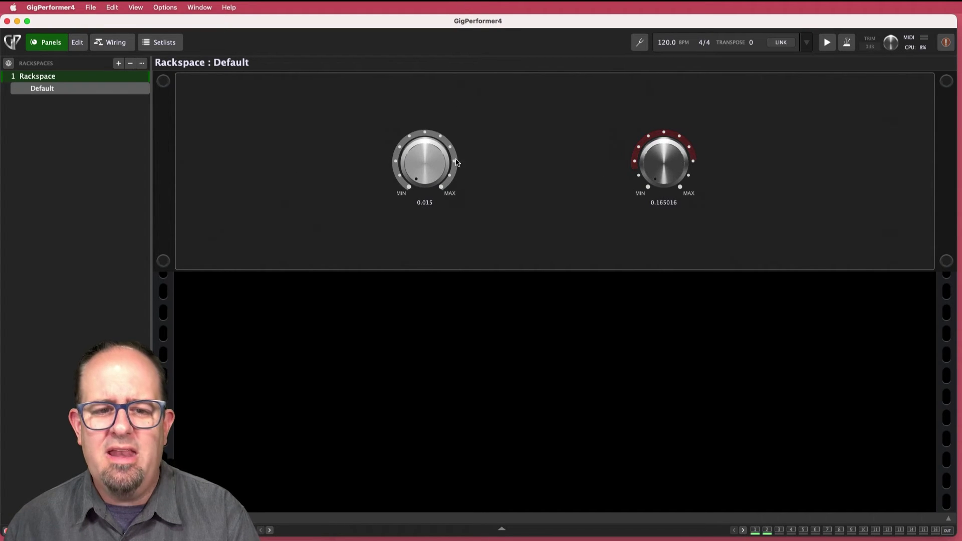
{"action": "mouse_move", "coordinate": [455, 161]}
{"action": "left_mouse_down"}
{"action": "mouse_move", "coordinate": [450, 62]}
{"action": "mouse_move", "coordinate": [465, 29]}
{"action": "mouse_move", "coordinate": [456, 92]}
{"action": "mouse_move", "coordinate": [465, 179]}
{"action": "left_mouse_up"}
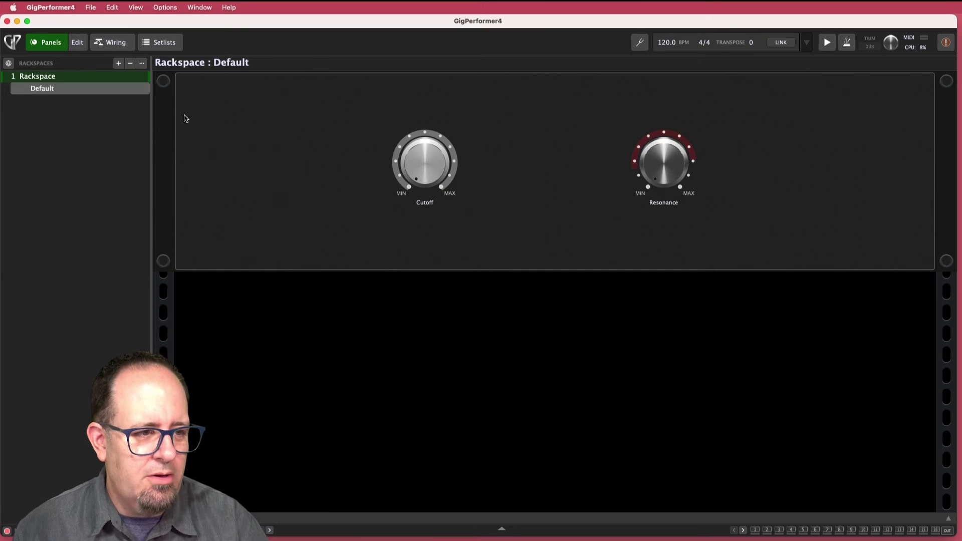
Send the Resonance knob behind Cutoff and reposition both knobs side by side.
{"action": "left_click", "coordinate": [77, 42]}
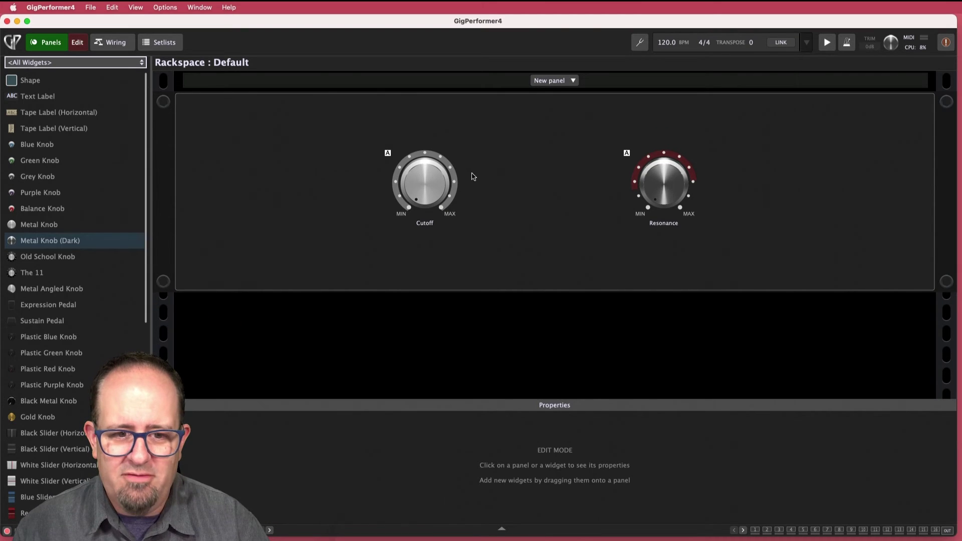
{"action": "left_click", "coordinate": [663, 187]}
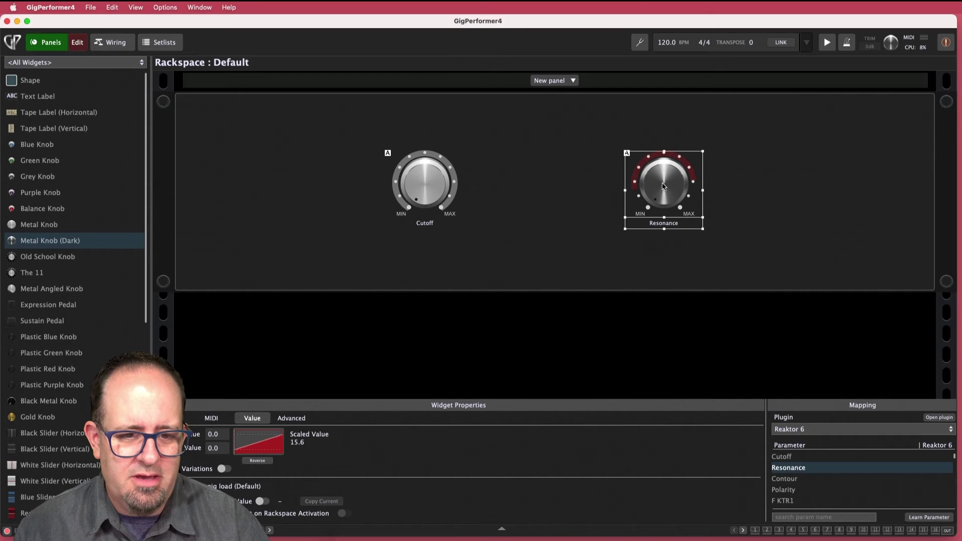
{"action": "left_click_drag", "start_coordinate": [663, 187], "coordinate": [423, 187]}
{"action": "right_click", "coordinate": [423, 186]}
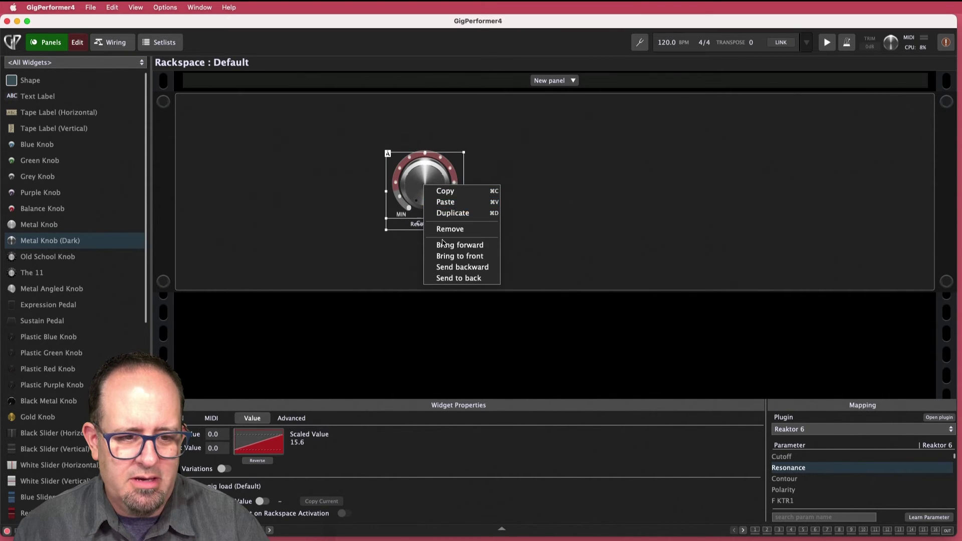
{"action": "left_click", "coordinate": [449, 277]}
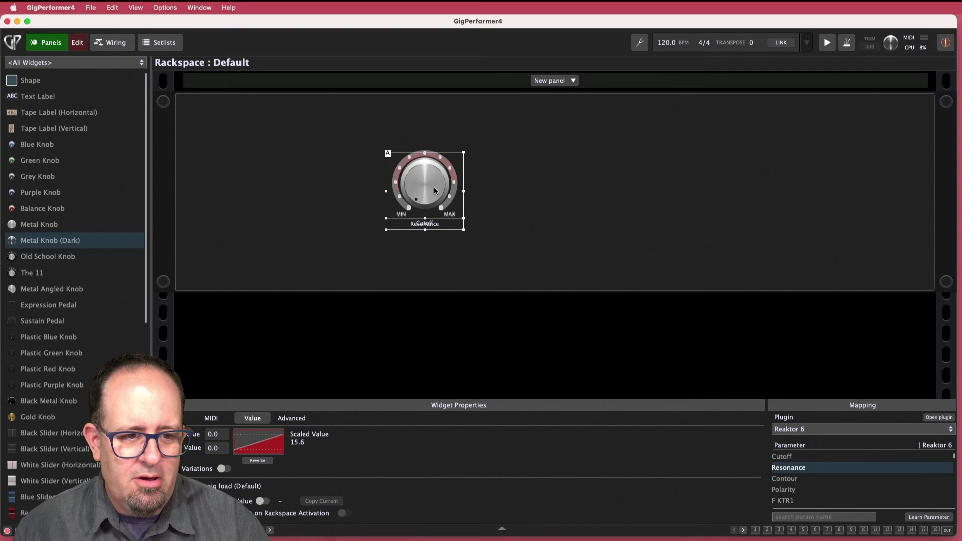
{"action": "left_click_drag", "start_coordinate": [431, 185], "coordinate": [649, 195]}
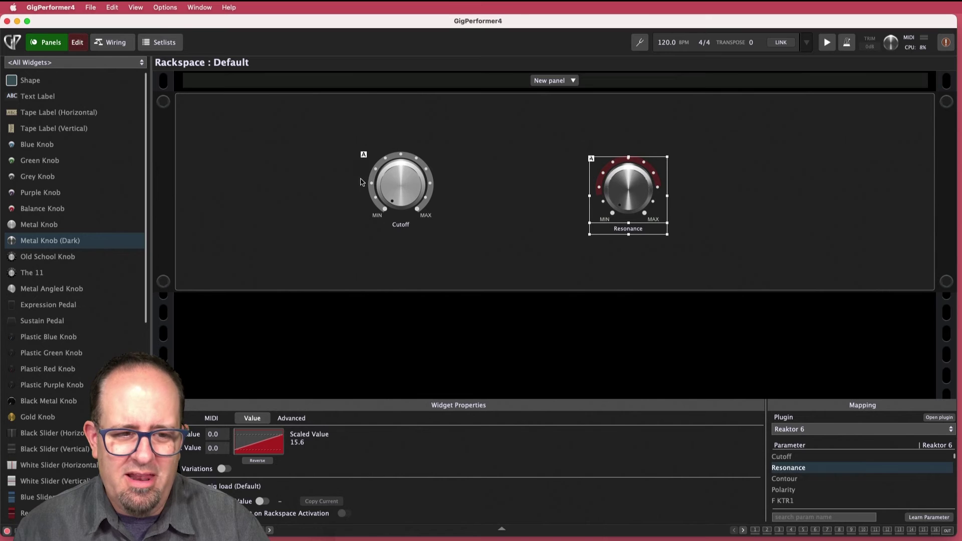
{"action": "left_click_drag", "start_coordinate": [400, 179], "coordinate": [406, 179]}
{"action": "left_click", "coordinate": [632, 189]}
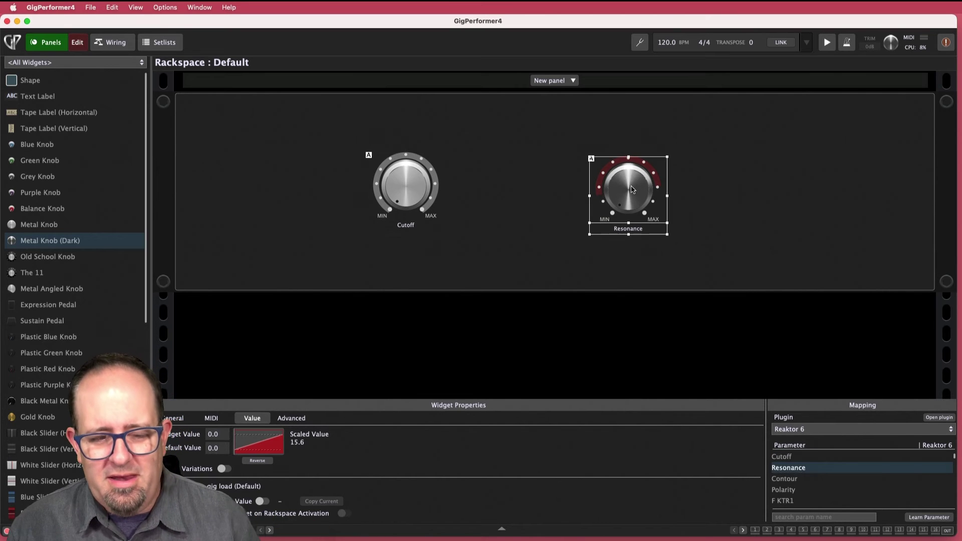
{"action": "left_click_drag", "start_coordinate": [631, 189], "coordinate": [634, 186]}
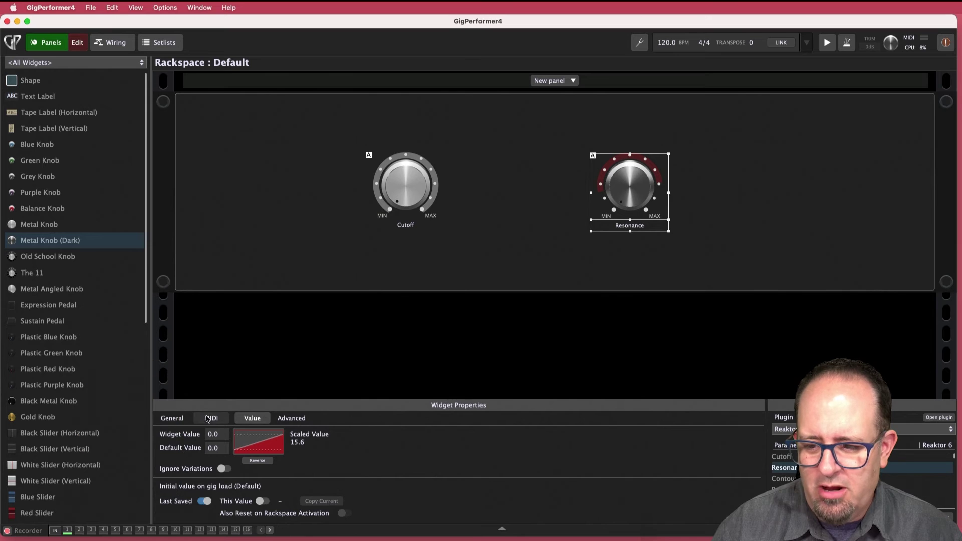
Turn on Hide for the Resonance knob and shrink it to a tiny box.
{"action": "left_click", "coordinate": [172, 418]}
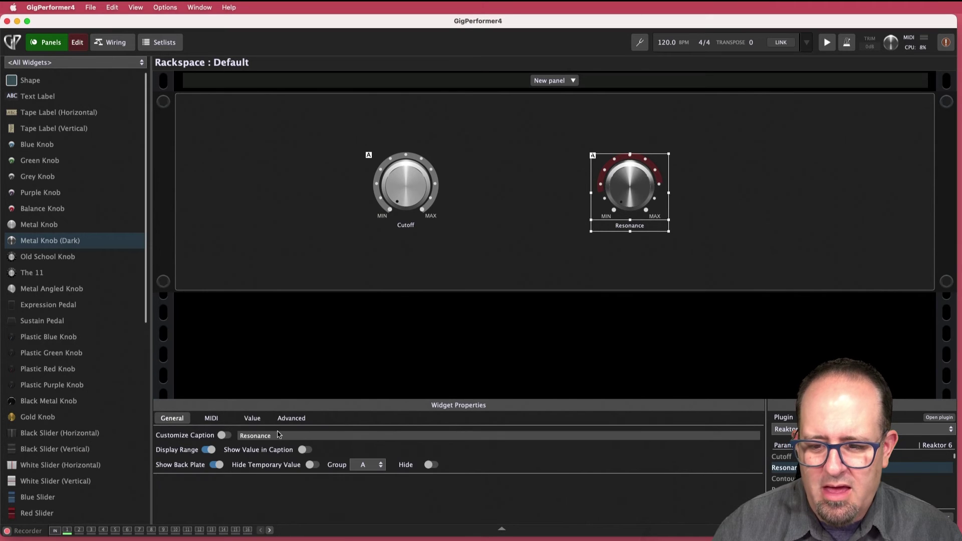
{"action": "left_click", "coordinate": [430, 464]}
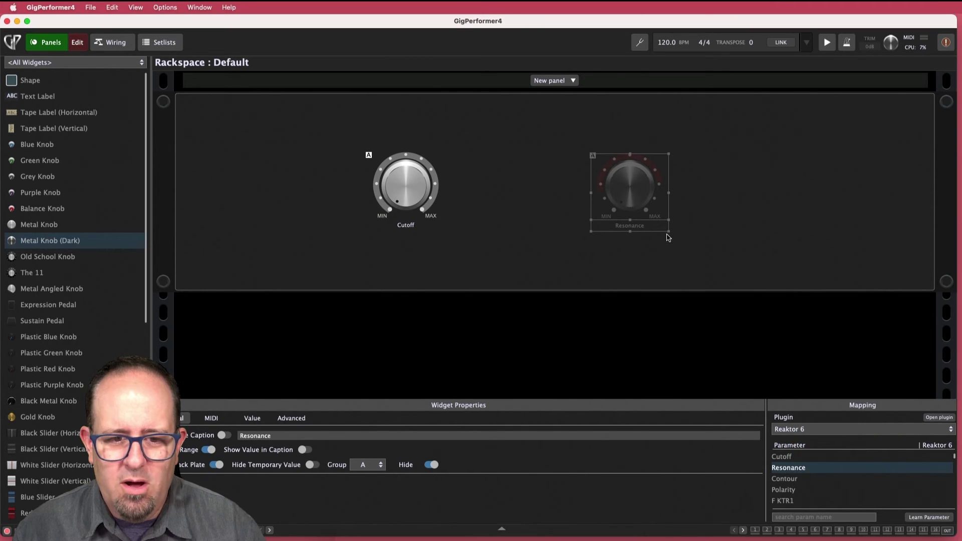
{"action": "left_click_drag", "start_coordinate": [668, 229], "coordinate": [607, 172]}
{"action": "left_click", "coordinate": [506, 174]}
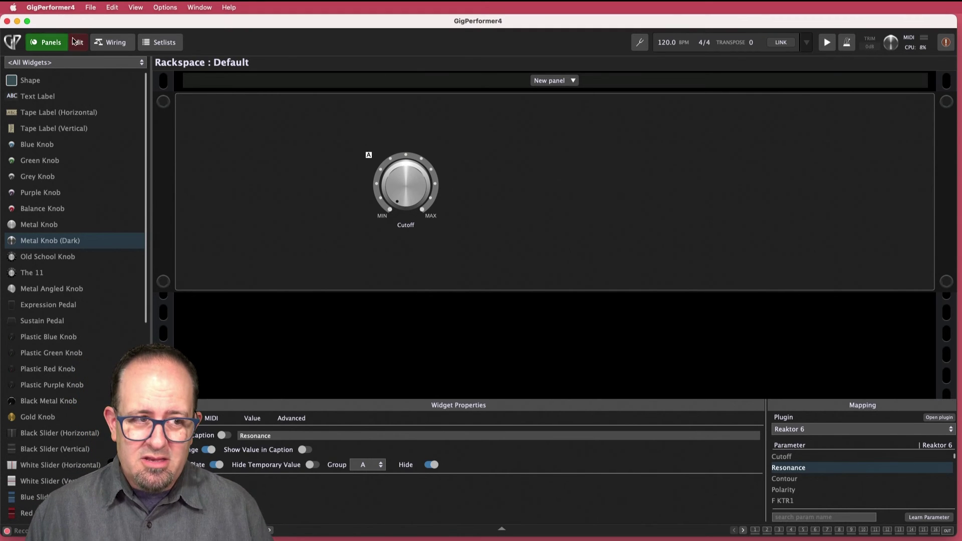
{"action": "left_click", "coordinate": [55, 44]}
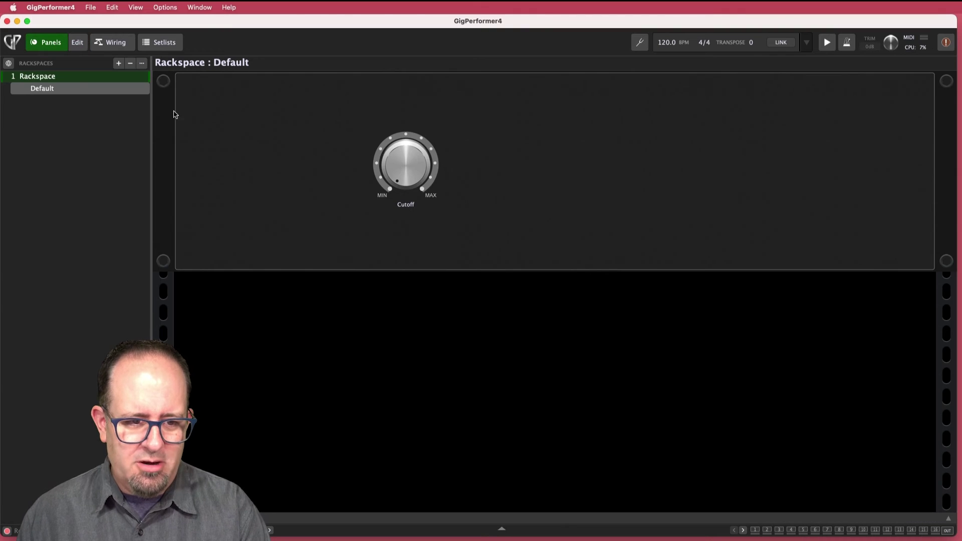
{"action": "left_click_drag", "start_coordinate": [406, 170], "coordinate": [428, 57]}
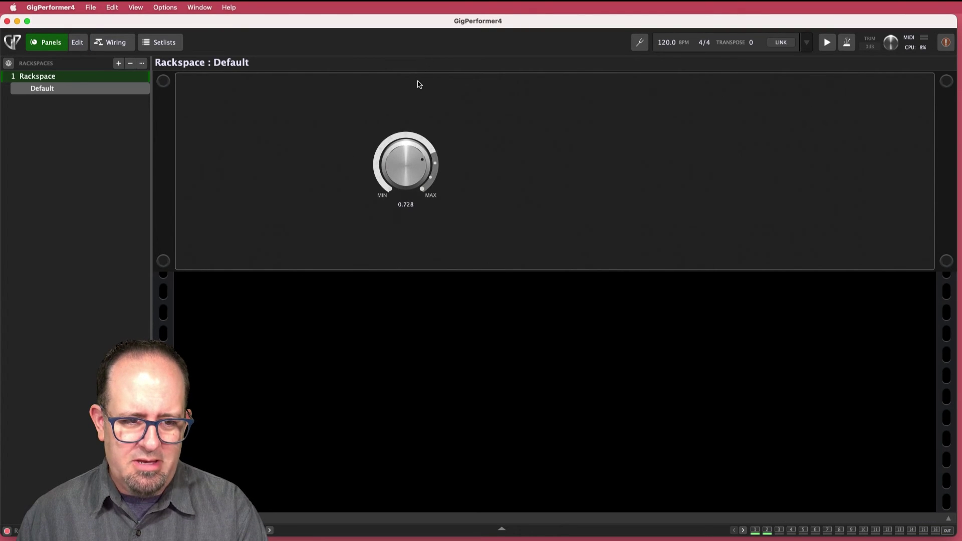
{"action": "left_click_drag", "start_coordinate": [416, 94], "coordinate": [410, 166]}
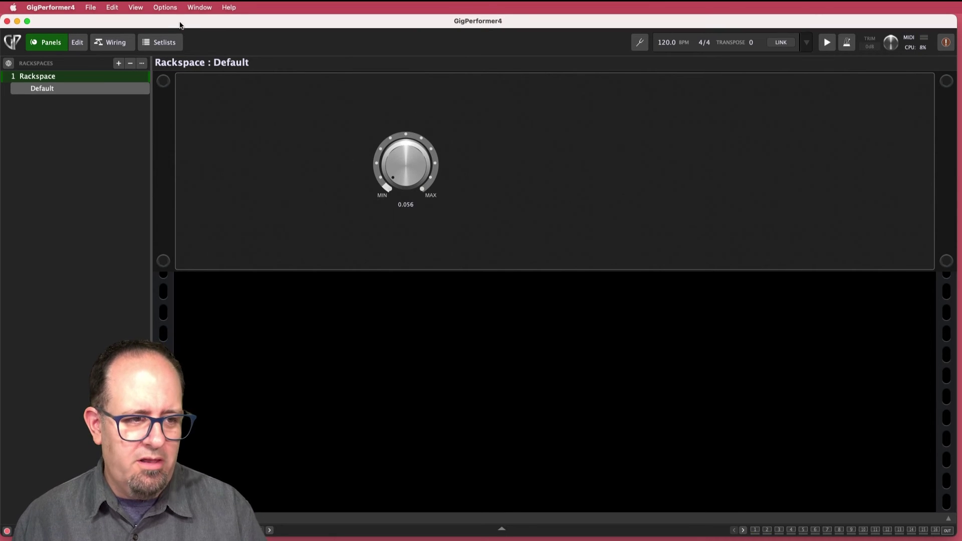
{"action": "left_click", "coordinate": [77, 42]}
Add a horizontal tape label above Cutoff captioned 'Edge' with font size 50.
{"action": "left_click_drag", "start_coordinate": [46, 114], "coordinate": [388, 118]}
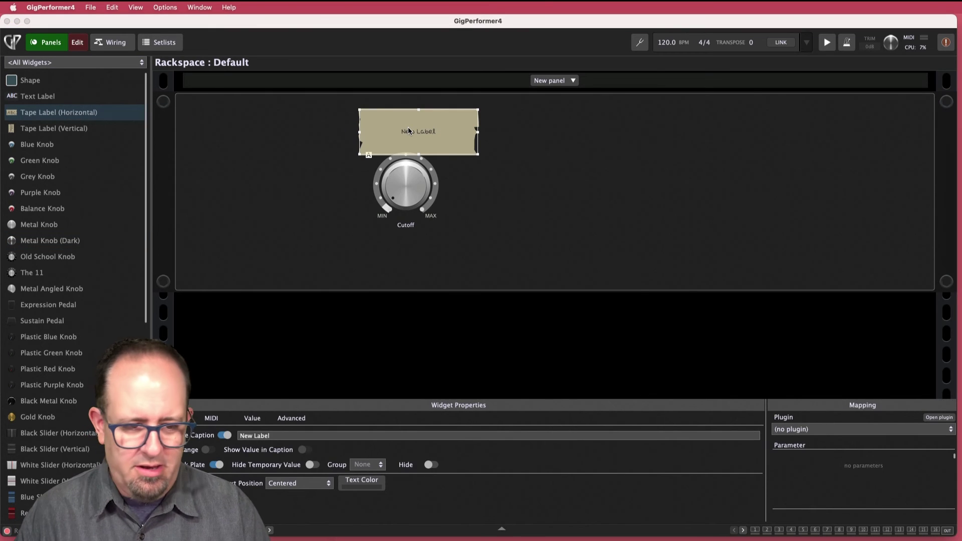
{"action": "type", "text": "Edge"}
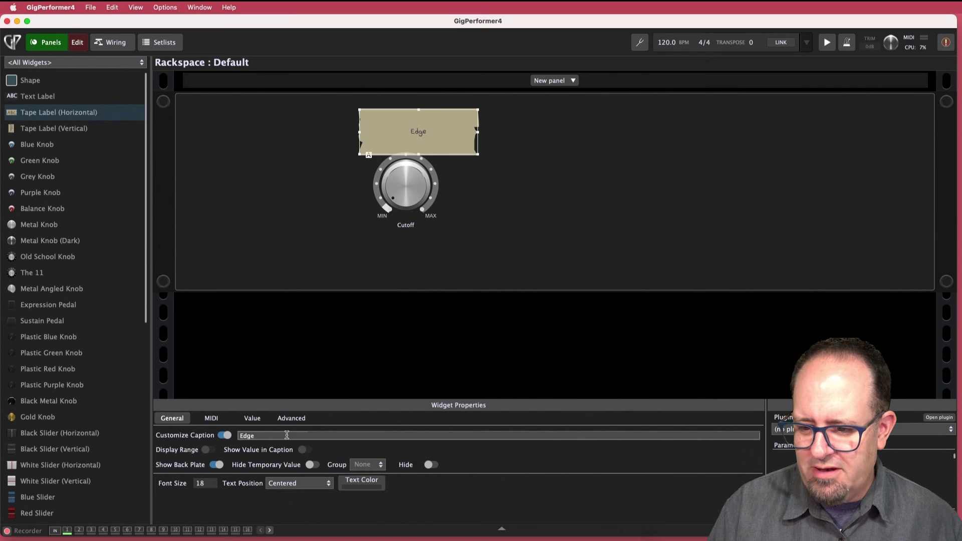
{"action": "left_click", "coordinate": [203, 487]}
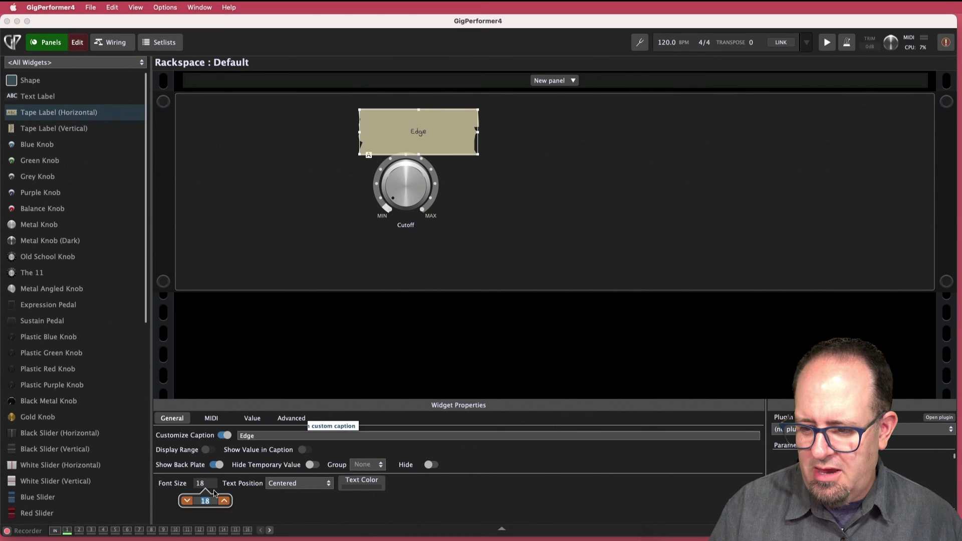
{"action": "left_click", "coordinate": [224, 501]}
{"action": "left_click", "coordinate": [224, 501]}
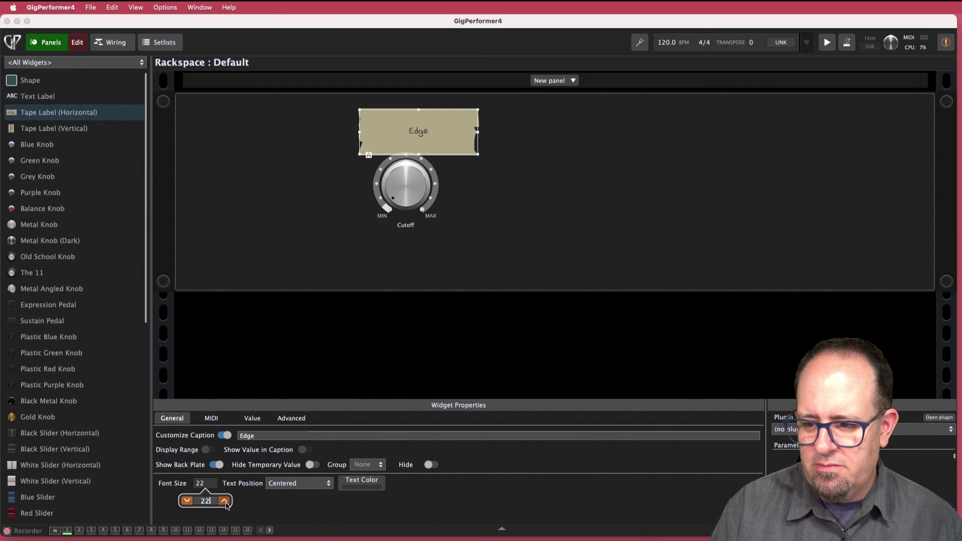
{"action": "left_click", "coordinate": [224, 501]}
{"action": "left_click", "coordinate": [224, 501]}
{"action": "left_click", "coordinate": [224, 501]}
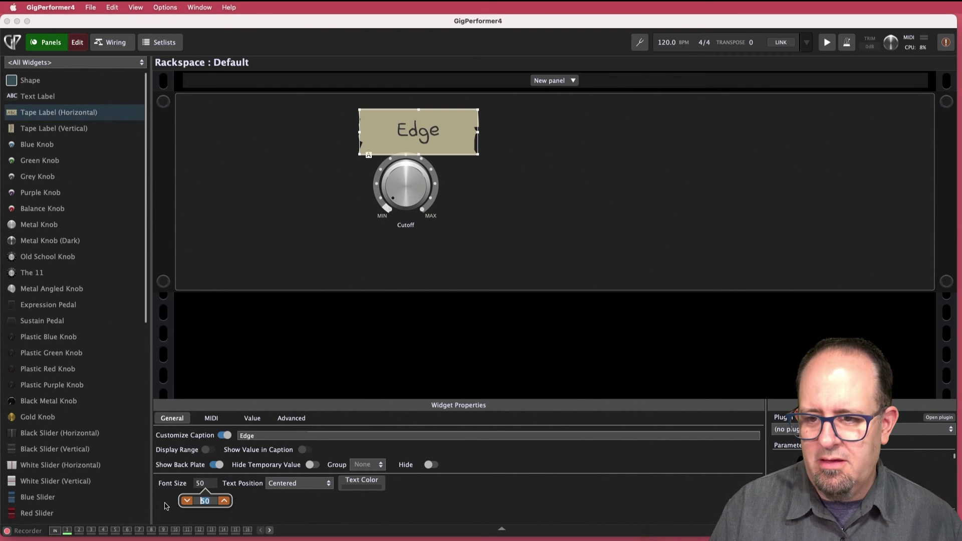
Delete the Edge tape label from the panel.
{"action": "key", "text": "BackSpace"}
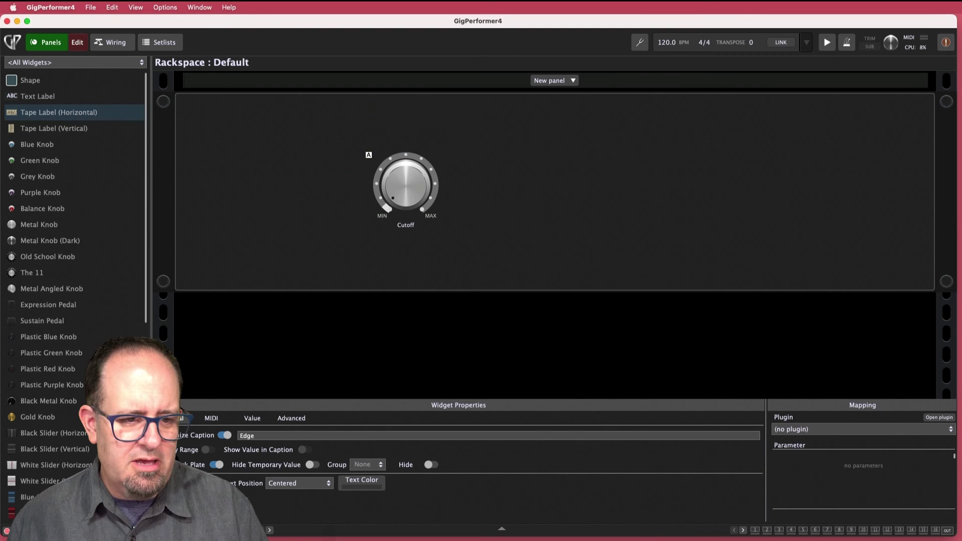